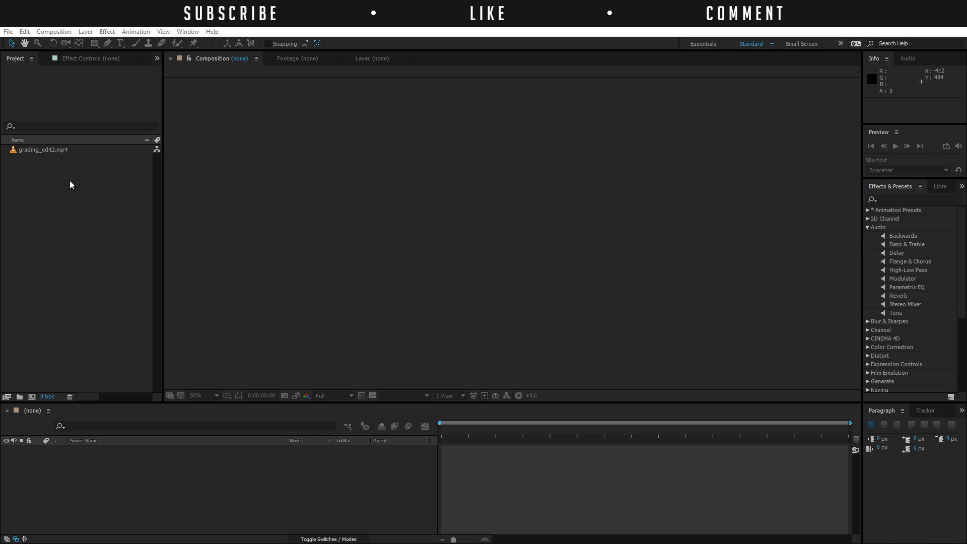
- Drag grading_edit2.mp4 onto New Composition to get a comp with the clip as its only layer
click(50, 152)
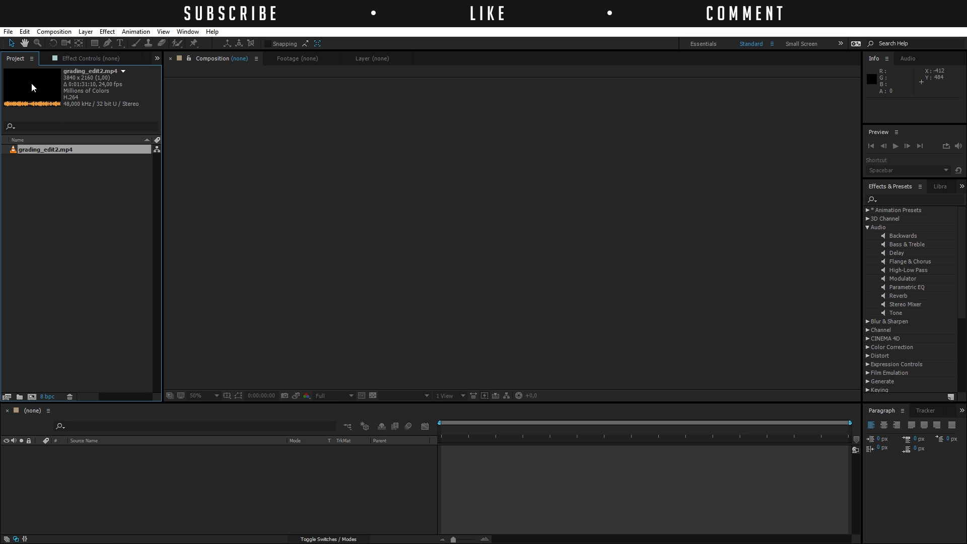
drag(71, 158, 31, 397)
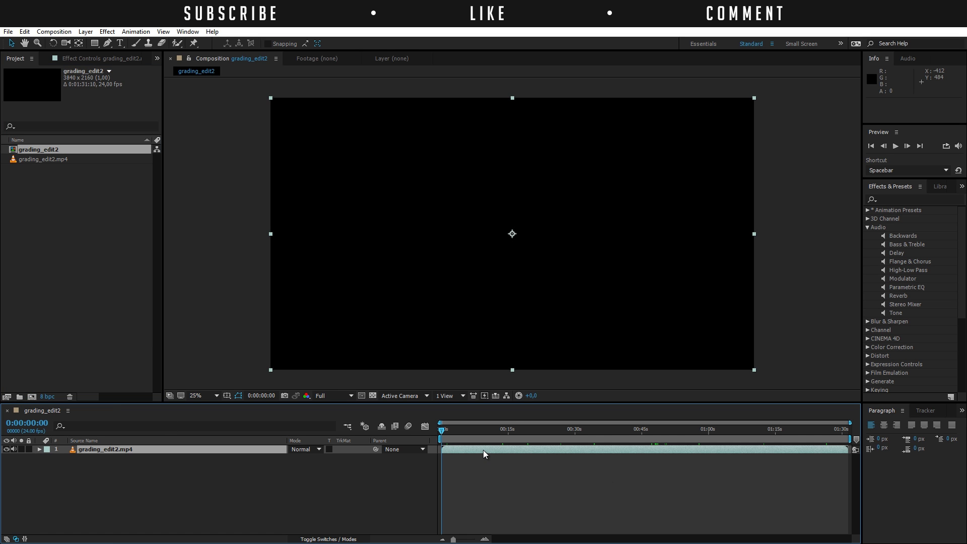
click(14, 450)
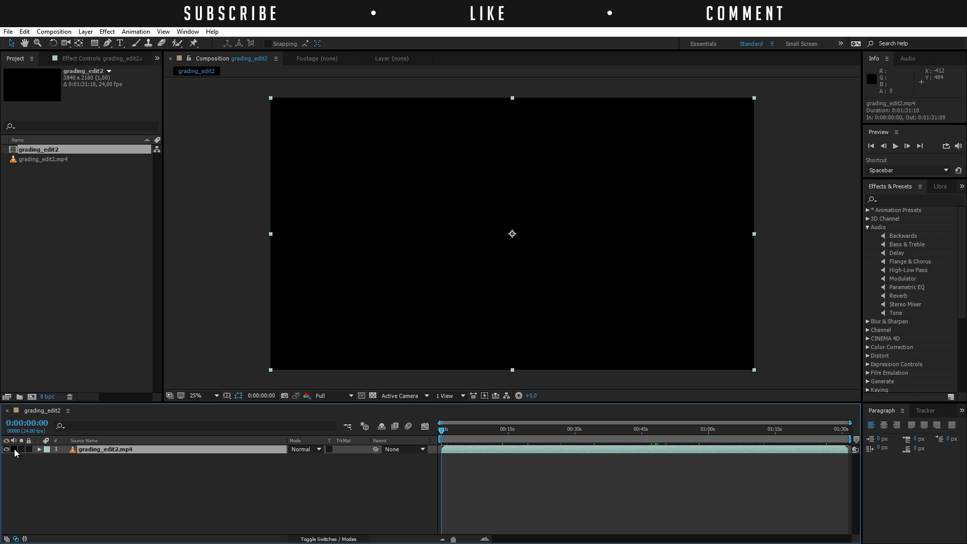
click(14, 450)
click(959, 146)
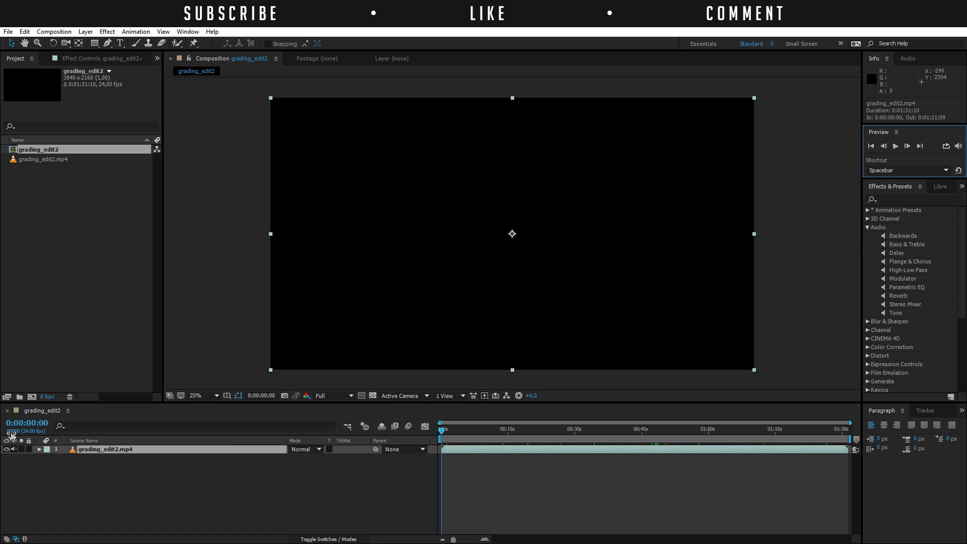
click(959, 146)
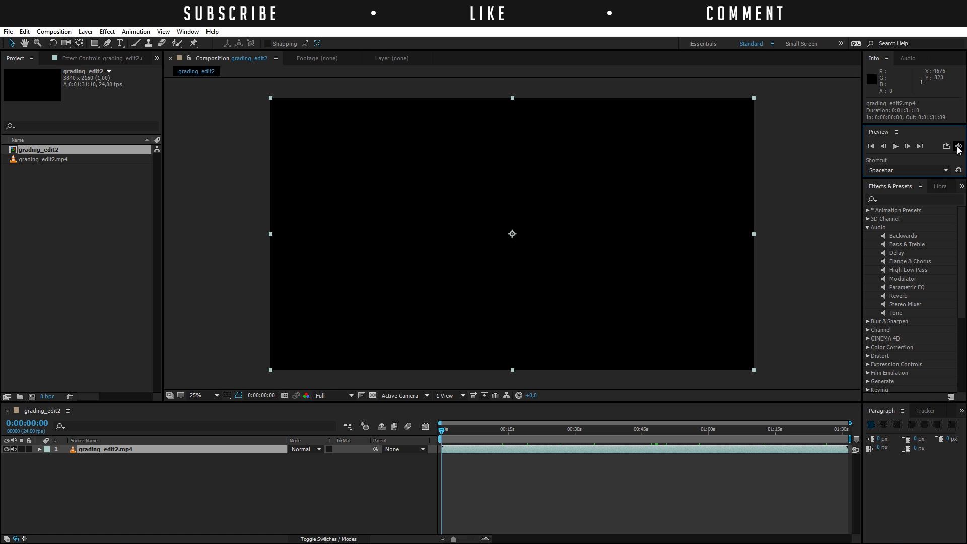
click(14, 450)
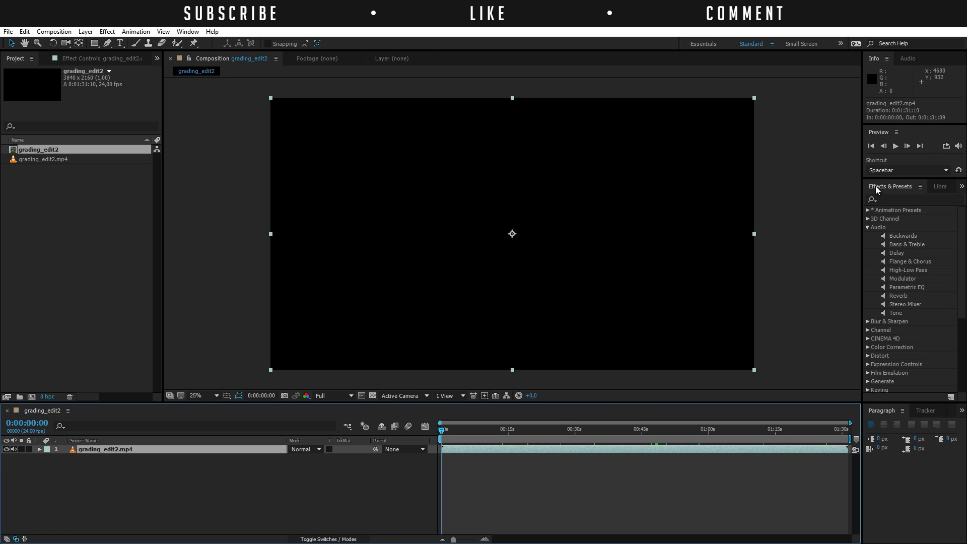
click(188, 31)
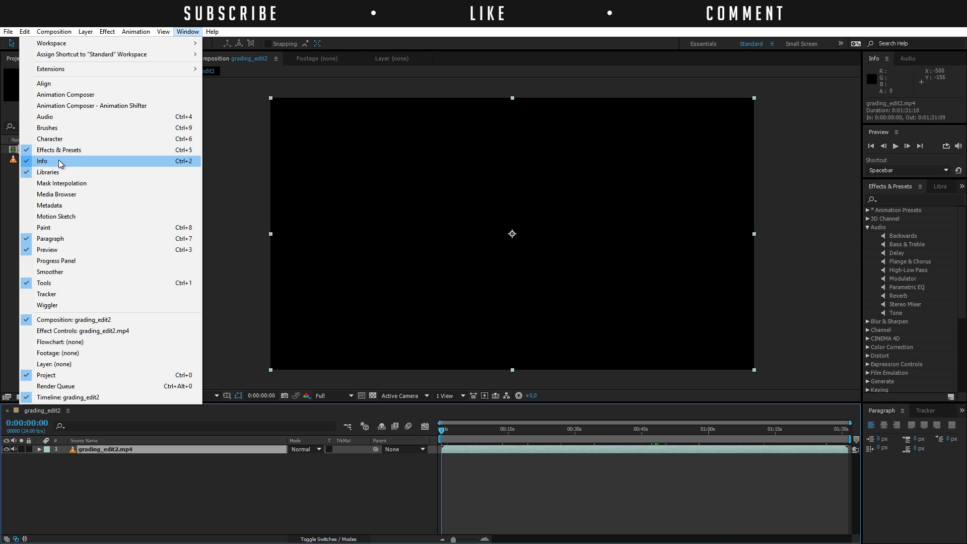
click(900, 188)
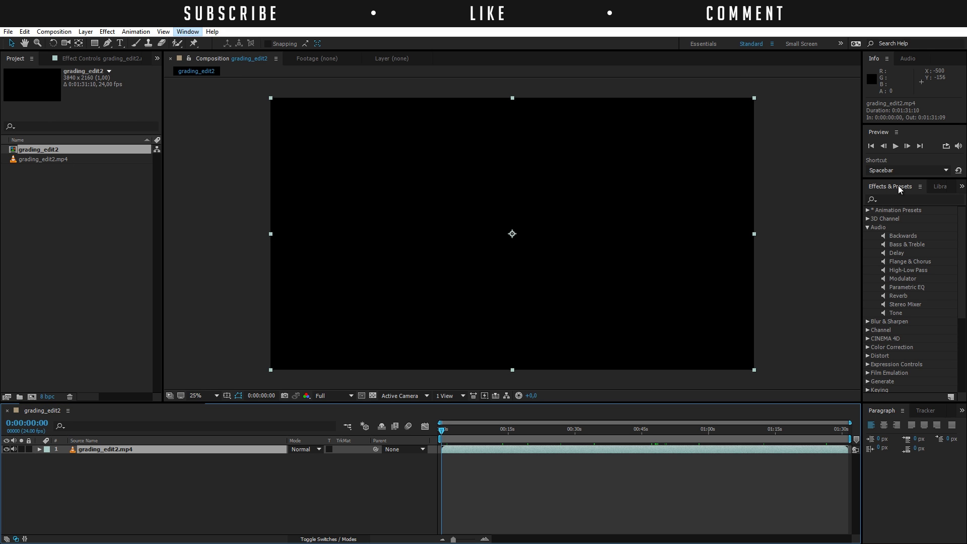
click(868, 227)
click(868, 227)
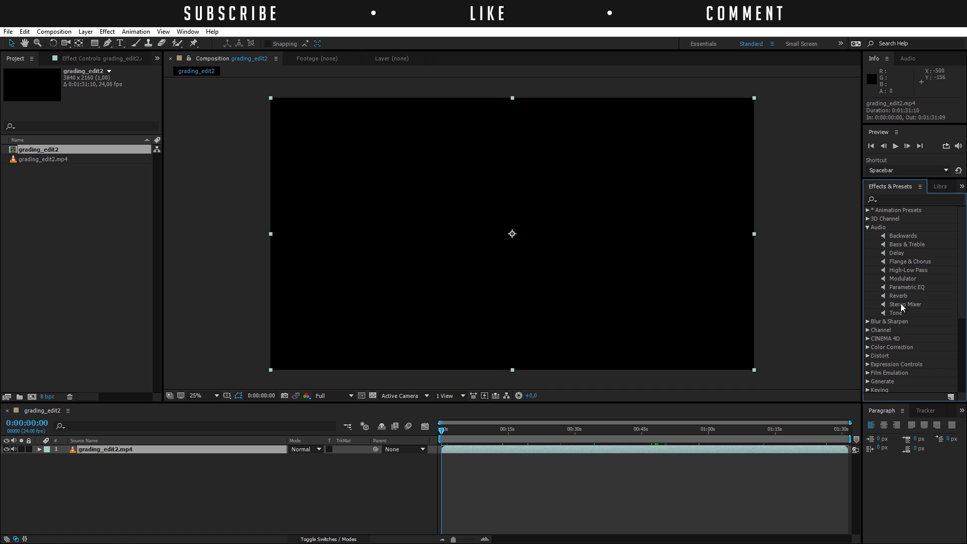
- Put the playhead at 0:00:30:00 and display the layer's Audio Levels, reading +0.00 dB
click(627, 452)
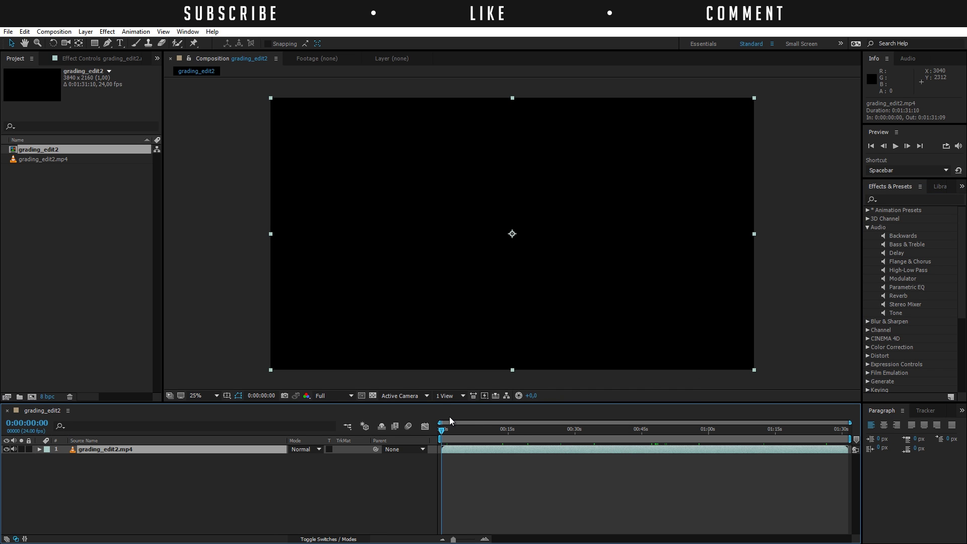
click(575, 433)
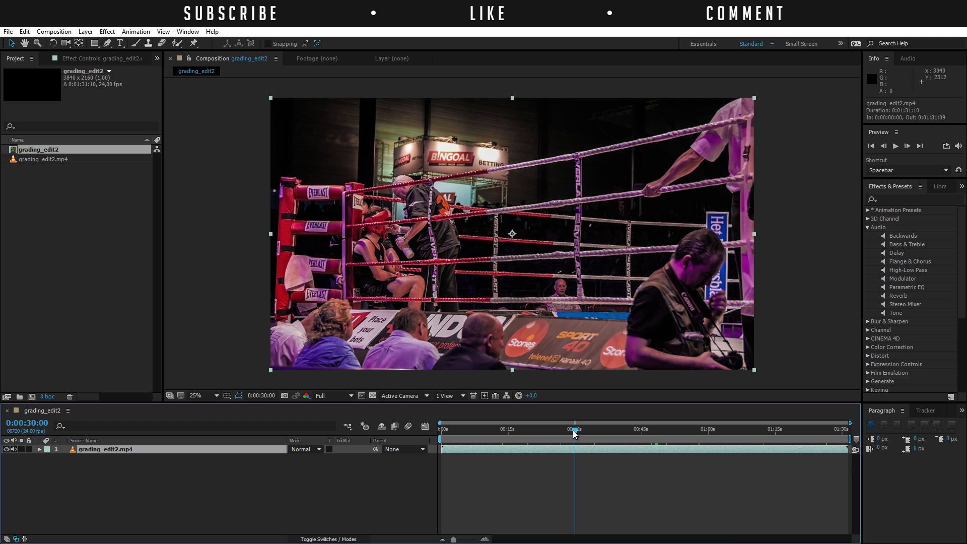
key(l)
key(l)
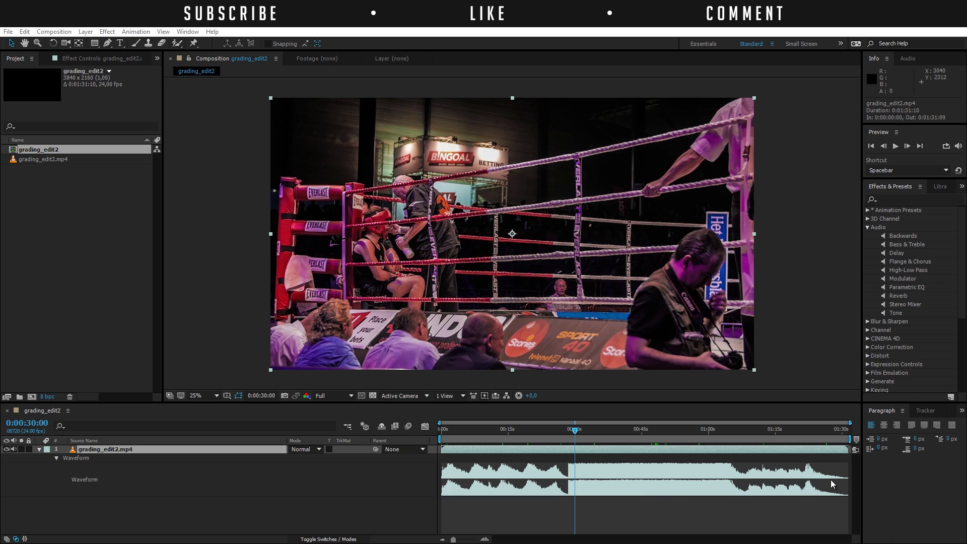
click(479, 448)
key(l)
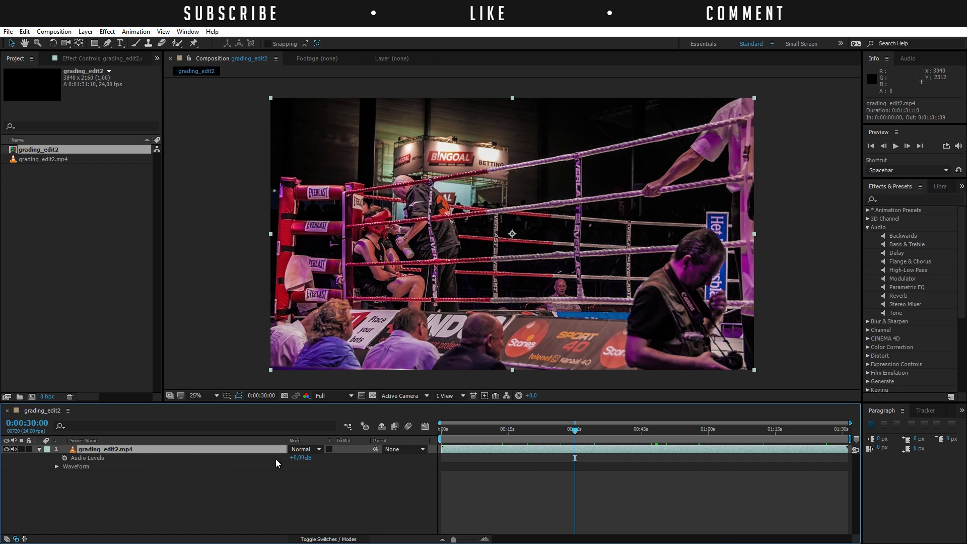
- Keyframe Audio Levels at 0:00:30:00, then lower it to -48 dB at 0:00:31:16
click(64, 459)
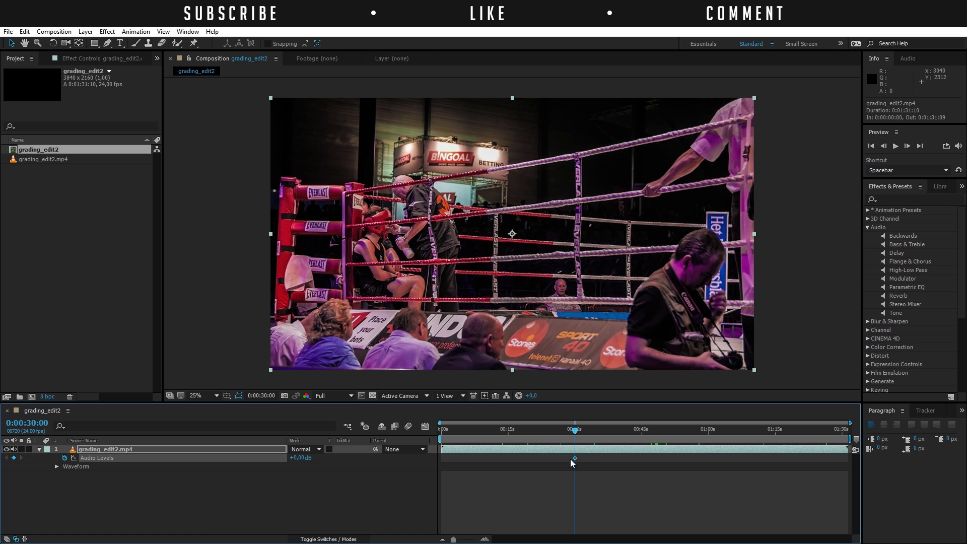
key(space)
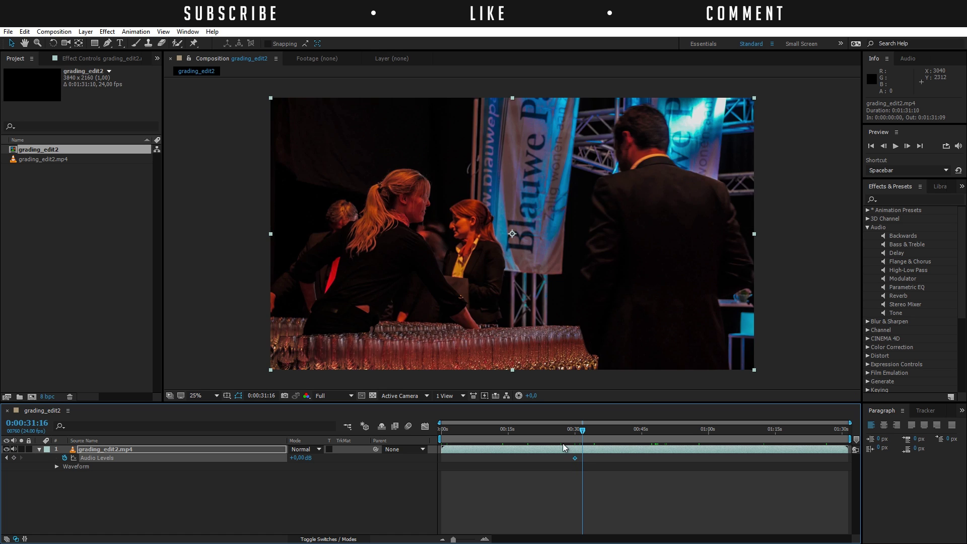
drag(298, 460, 67, 460)
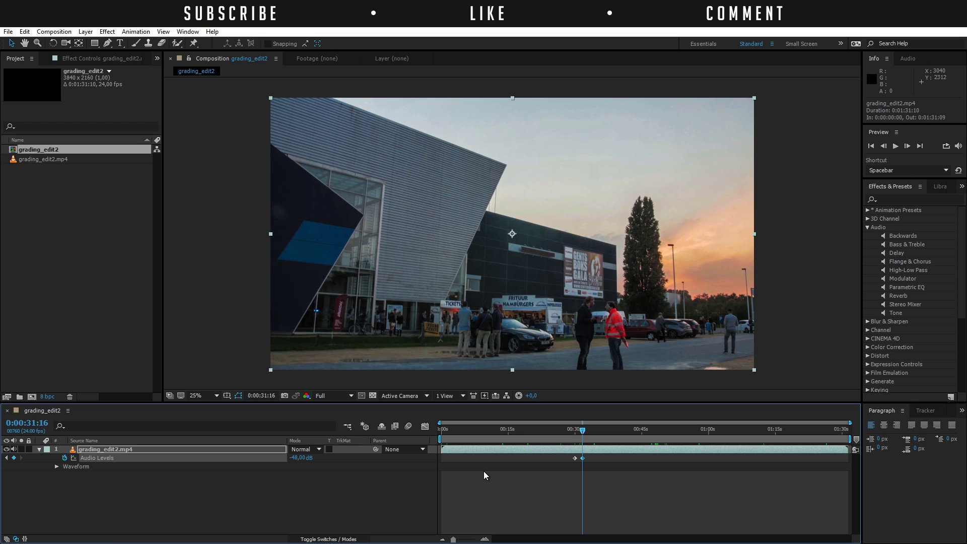
- Inspect the audio waveform around the fade, then bring back the Audio Levels keyframes
click(275, 451)
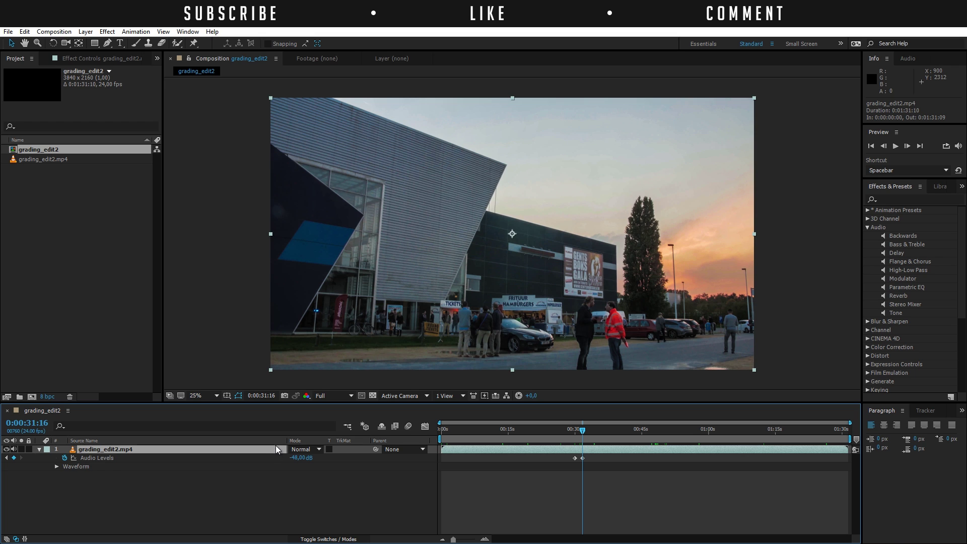
key(l)
key(l)
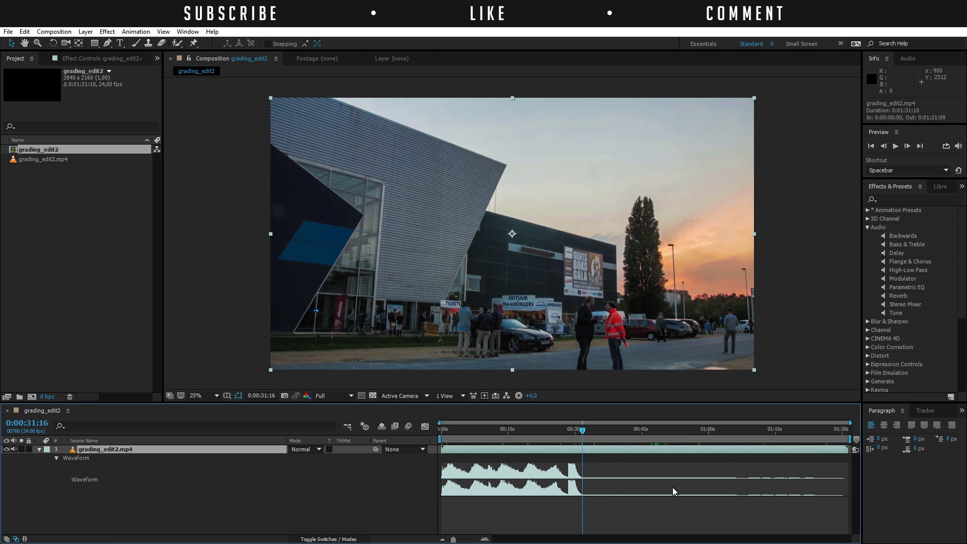
mouse_move(583, 430)
mouse_down()
mouse_move(573, 431)
mouse_move(582, 431)
mouse_up()
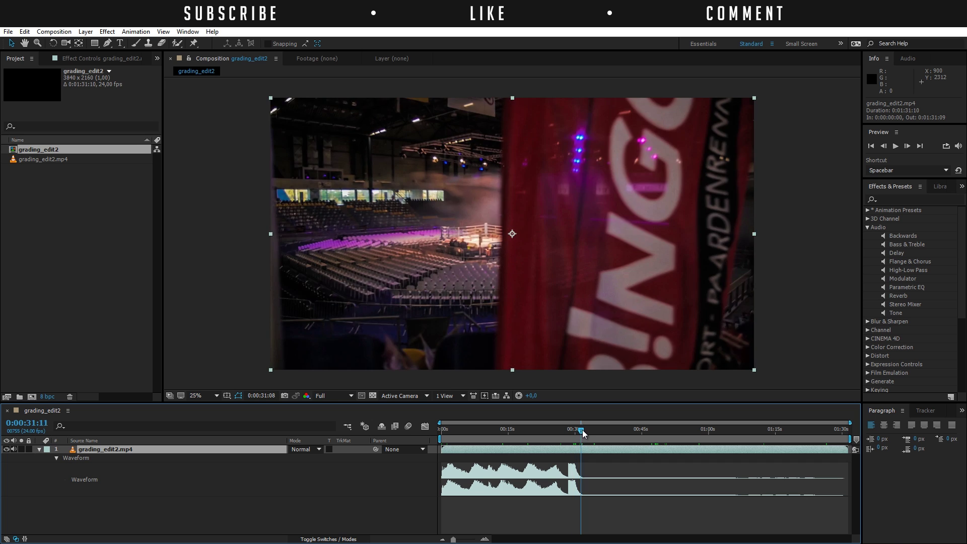
key(l)
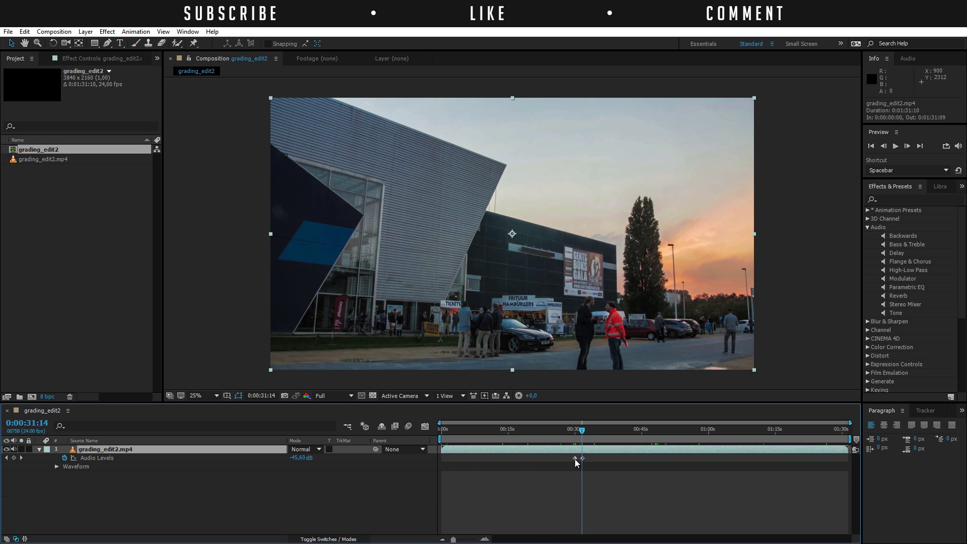
- Apply Keyframe Assistant > Easy Ease to both Audio Levels keyframes
drag(576, 471, 604, 458)
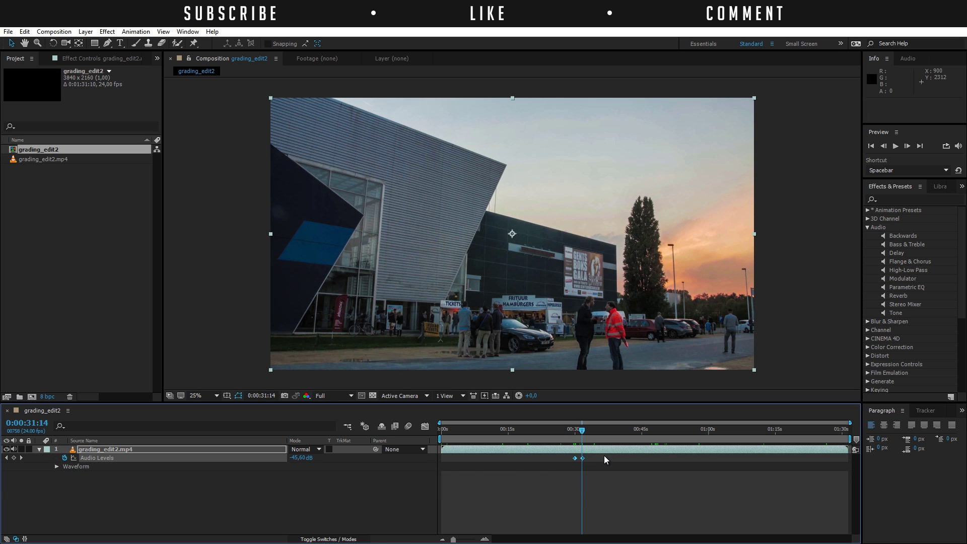
right_click(582, 459)
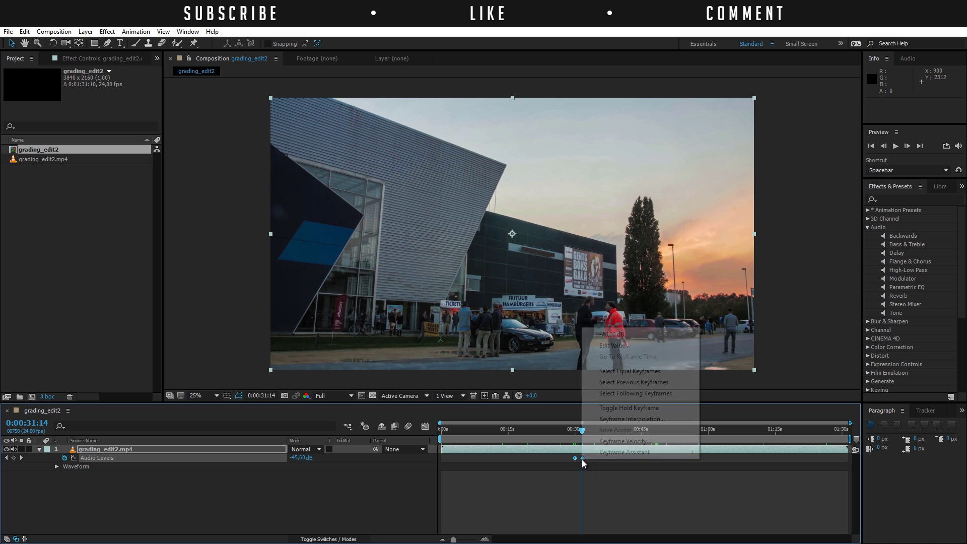
mouse_move(595, 455)
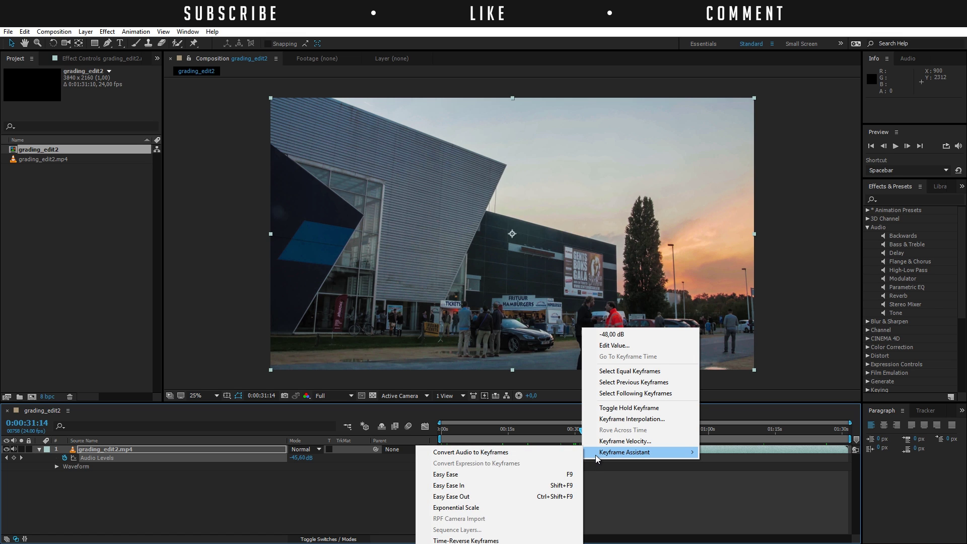
click(491, 474)
- Check the eased fade on the waveform and reselect both Audio Levels keyframes
click(529, 450)
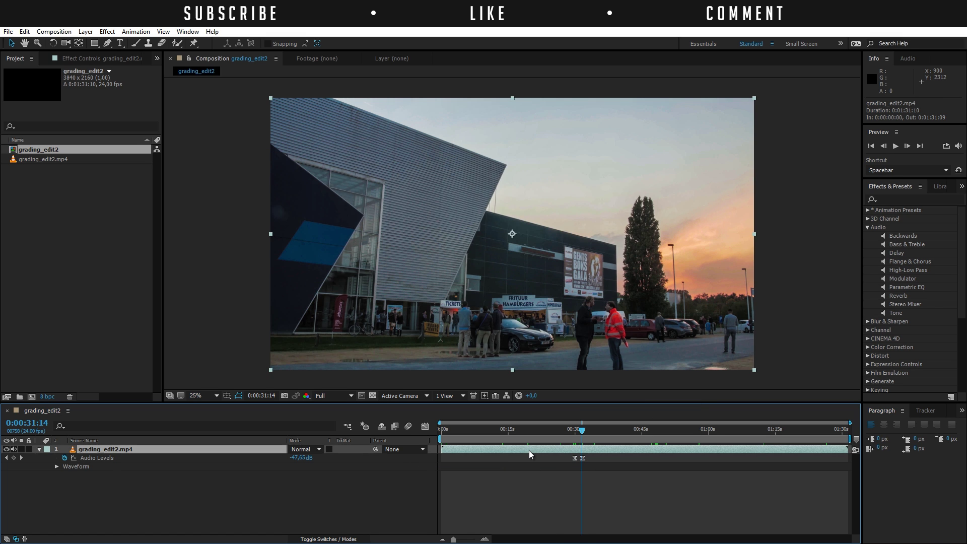
key(l)
key(l)
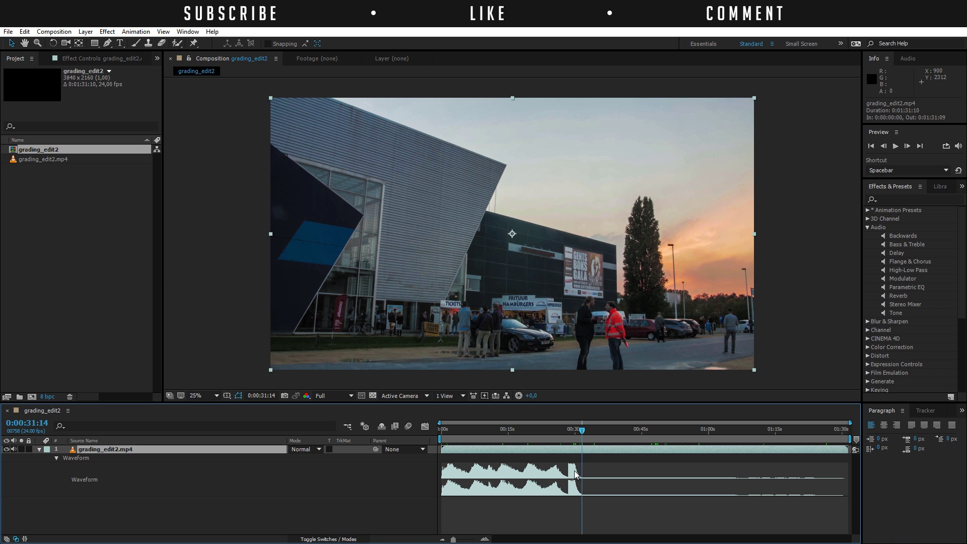
key(l)
drag(570, 473, 583, 454)
- Delete both Audio Levels keyframes and toggle the waveform view off again
click(570, 433)
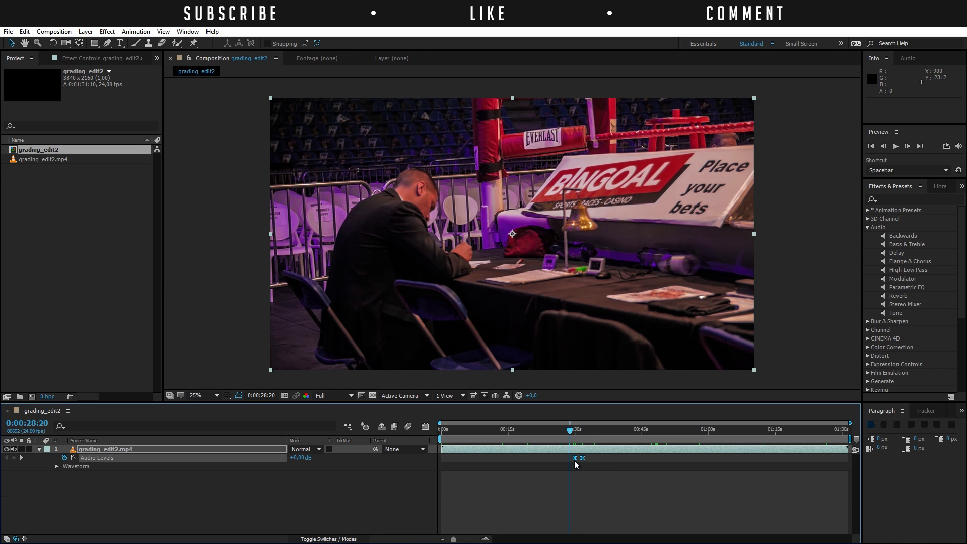
key(Delete)
key(l)
key(l)
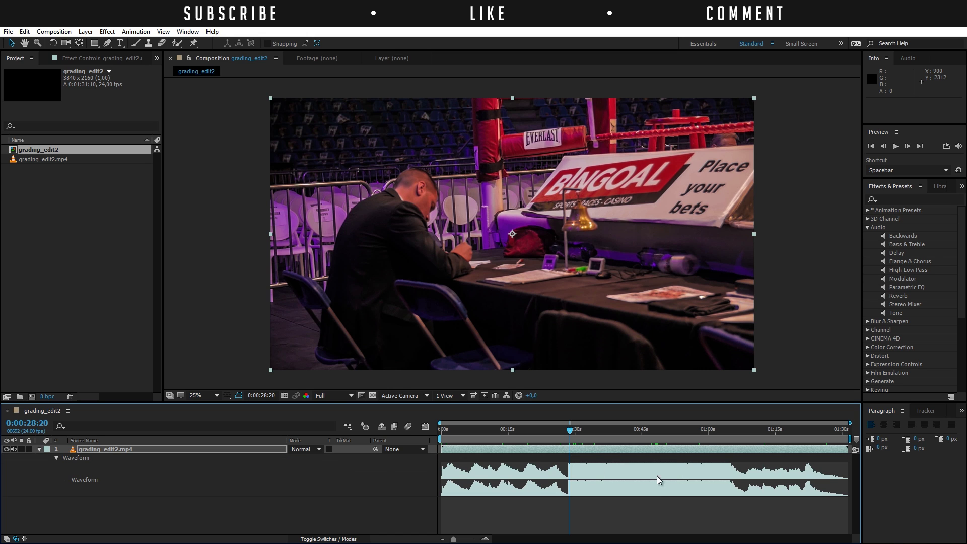
key(l)
- Scrub Audio Levels between +12 dB and about -32.5 dB, then return the playhead to 0
drag(305, 457, 367, 459)
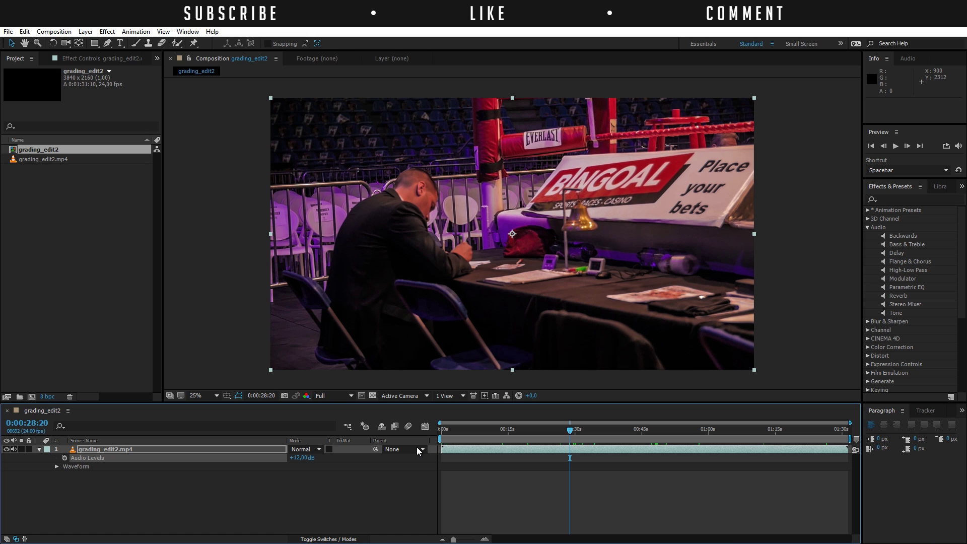
drag(302, 458, 282, 467)
click(298, 458)
click(318, 474)
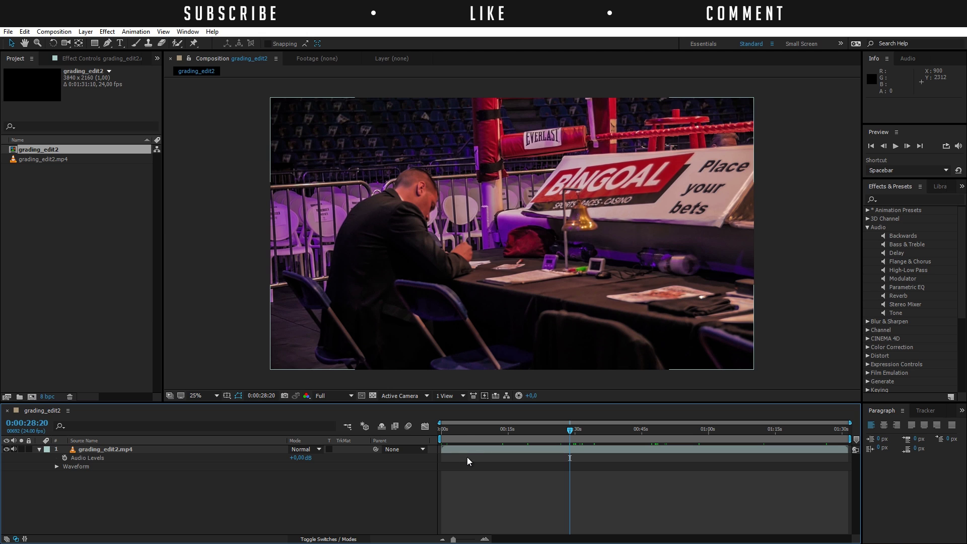
drag(459, 433, 412, 434)
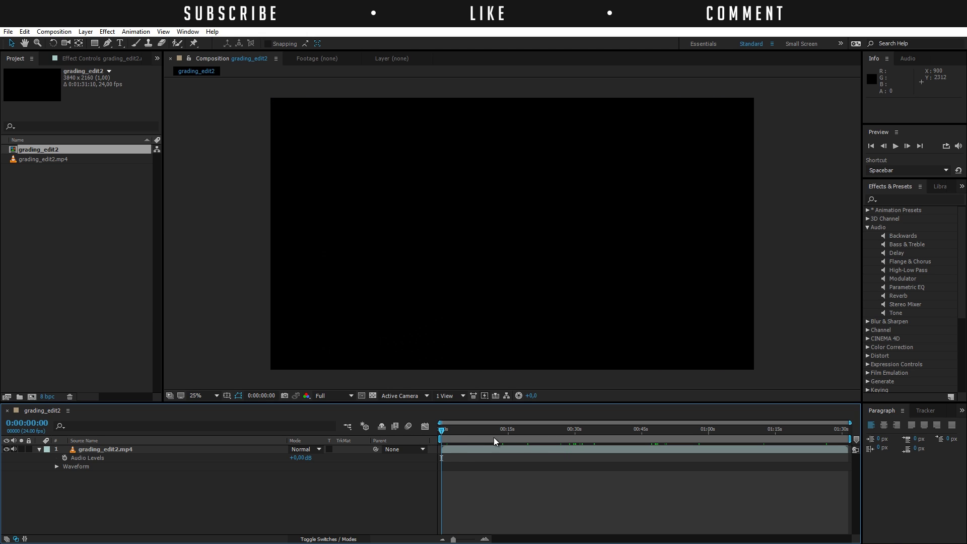
click(549, 429)
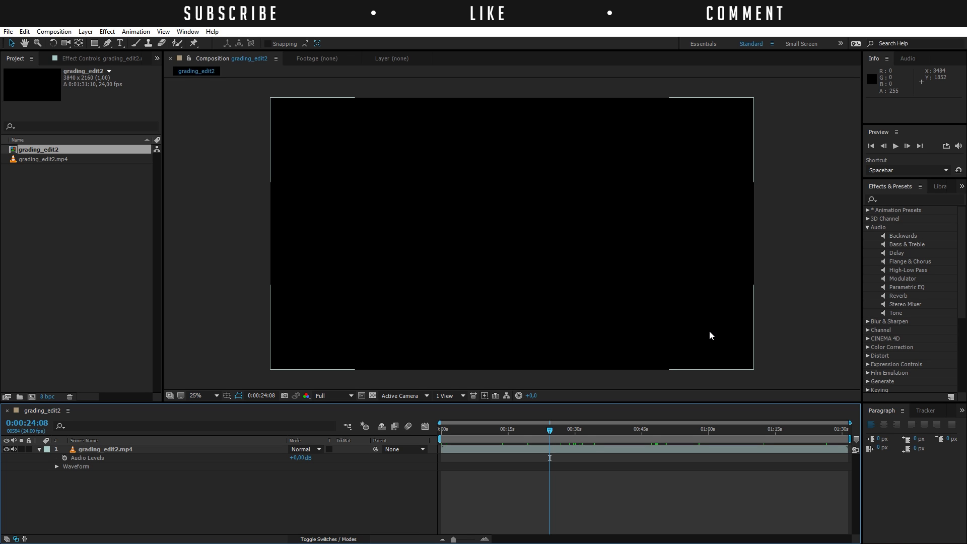
click(566, 431)
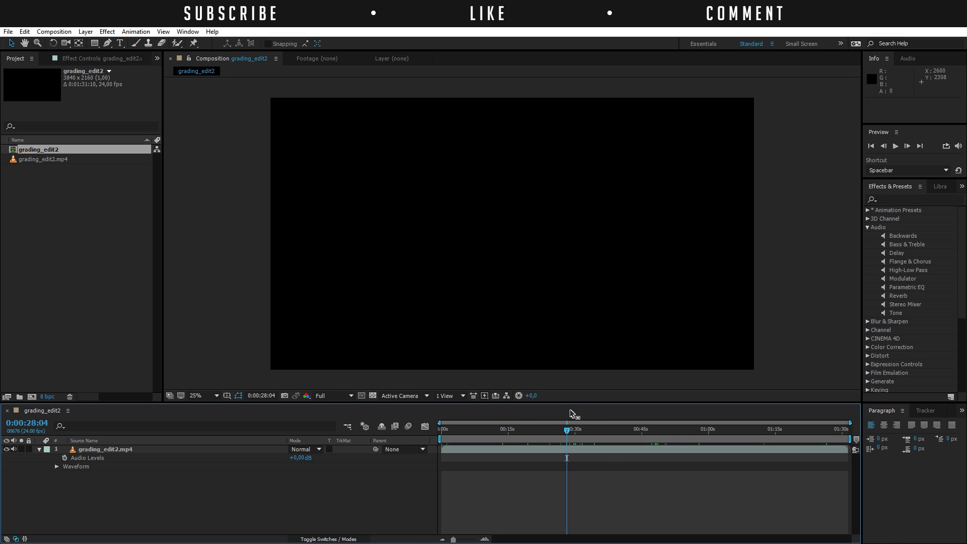
- Add the grading_edit2 composition to the Adobe Media Encoder queue from the Composition menu
click(499, 429)
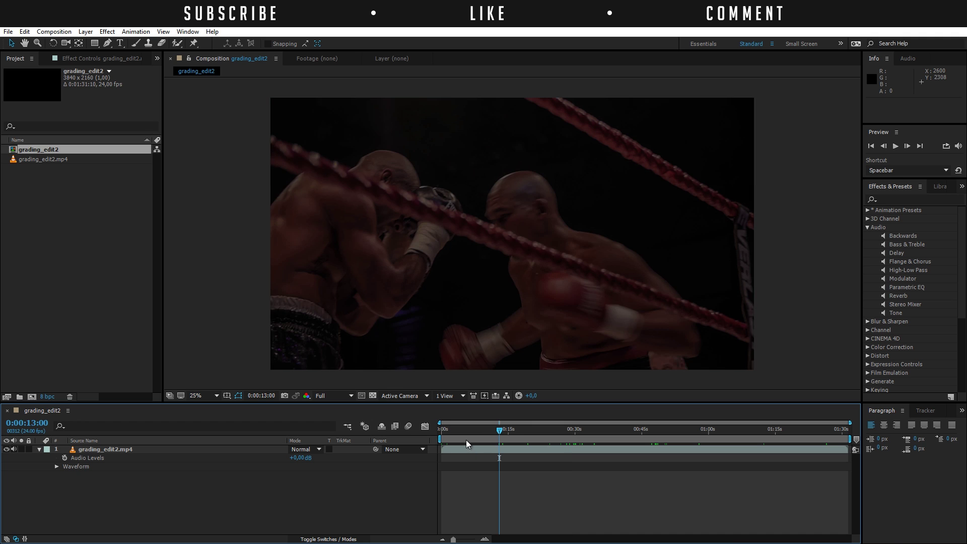
click(54, 33)
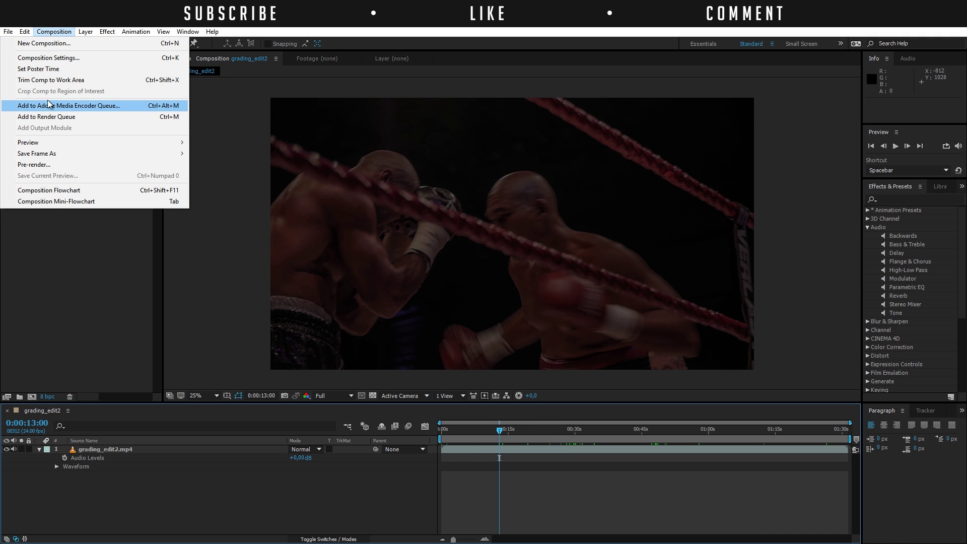
click(461, 429)
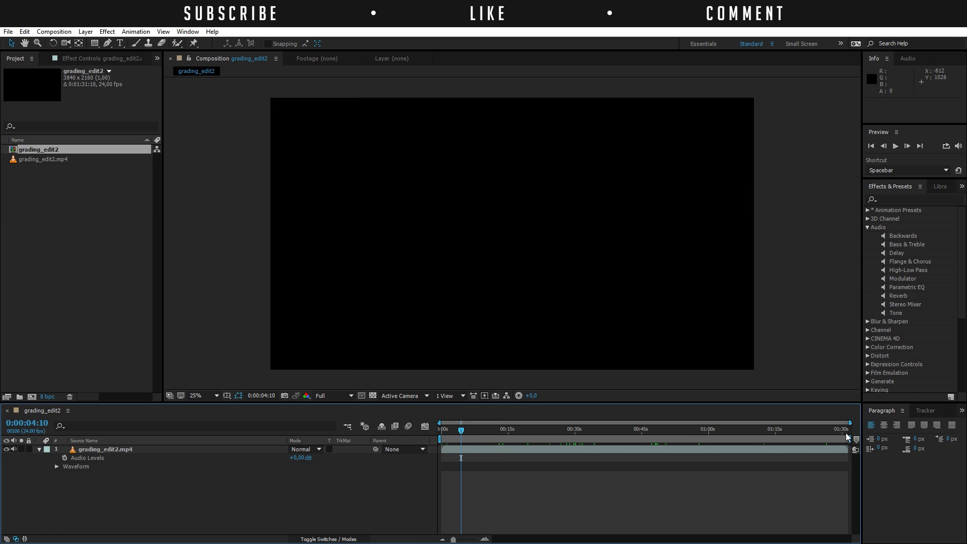
click(46, 33)
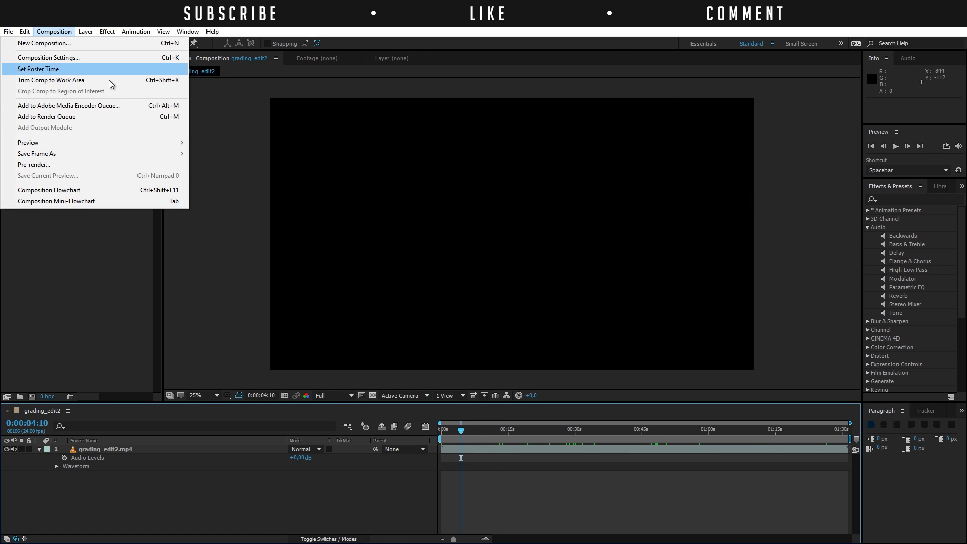
click(48, 105)
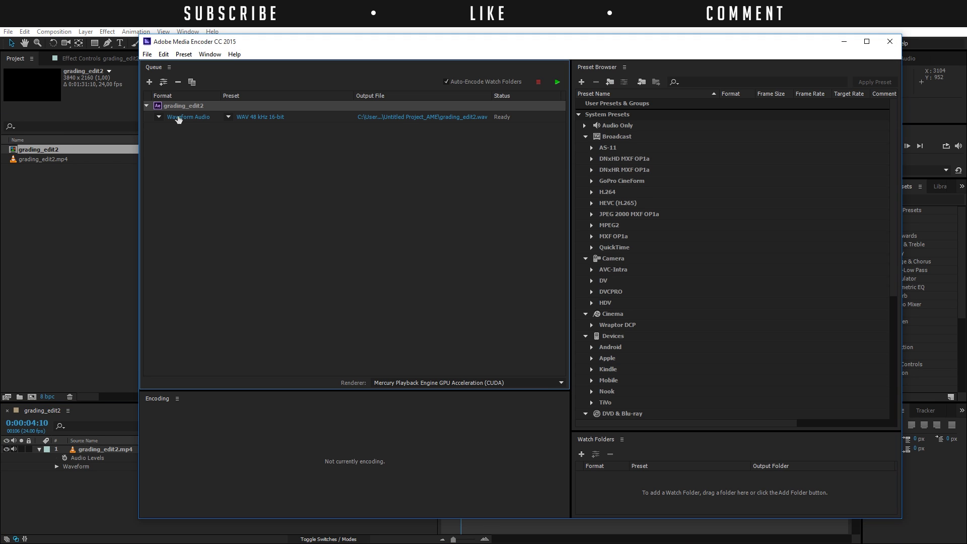
- Keep Waveform Audio as the format and delete the duplicate grading_edit2 job from the queue
click(160, 117)
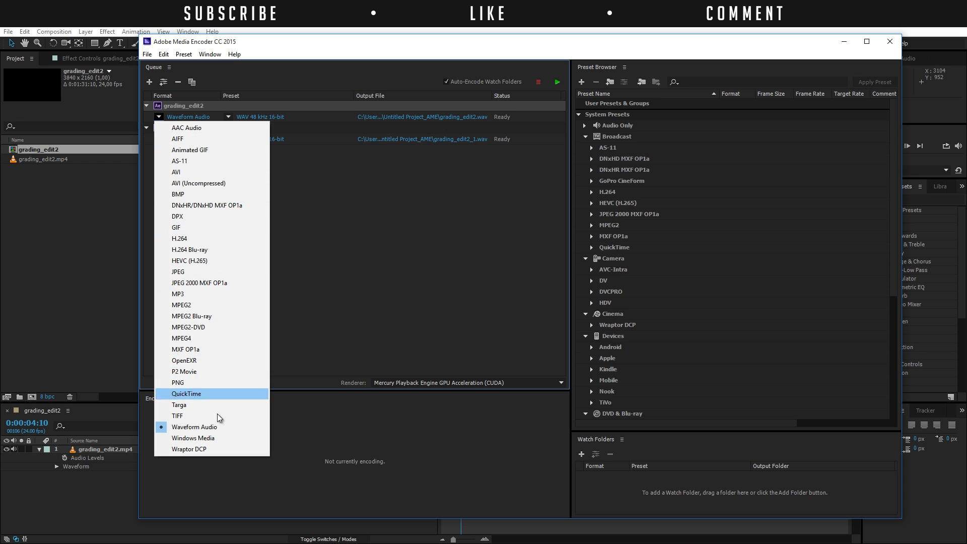
click(220, 428)
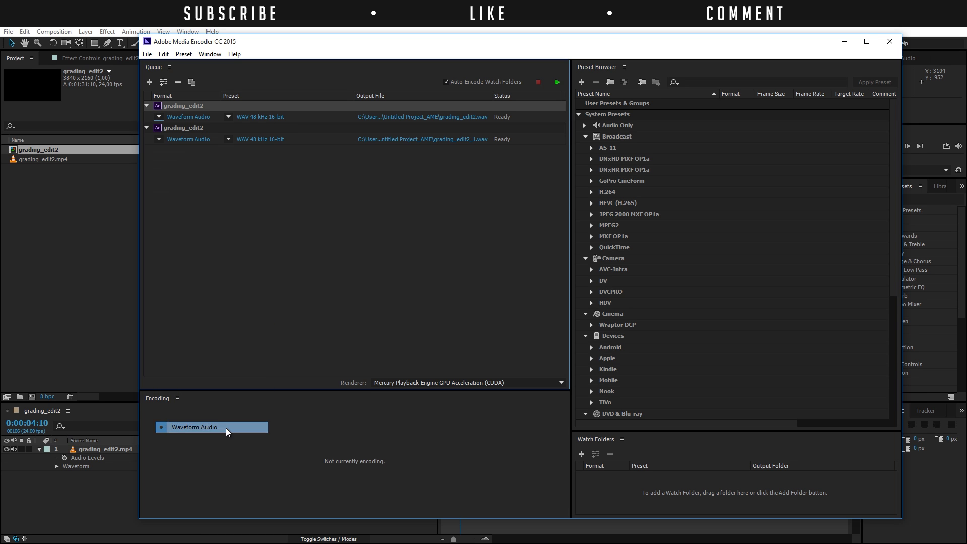
click(184, 129)
click(189, 106)
key(Delete)
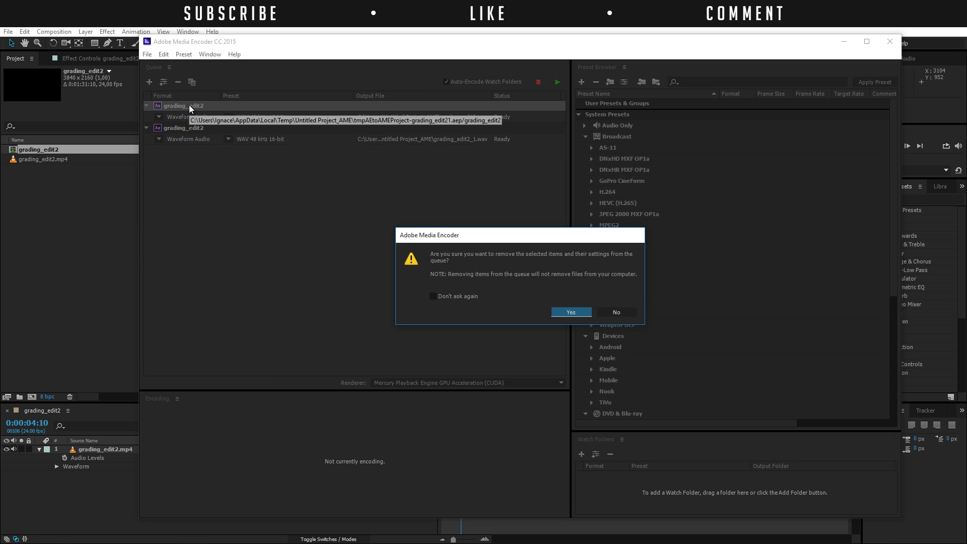
key(Return)
- Confirm the remaining grading_edit2 job's format stays on Waveform Audio
click(159, 117)
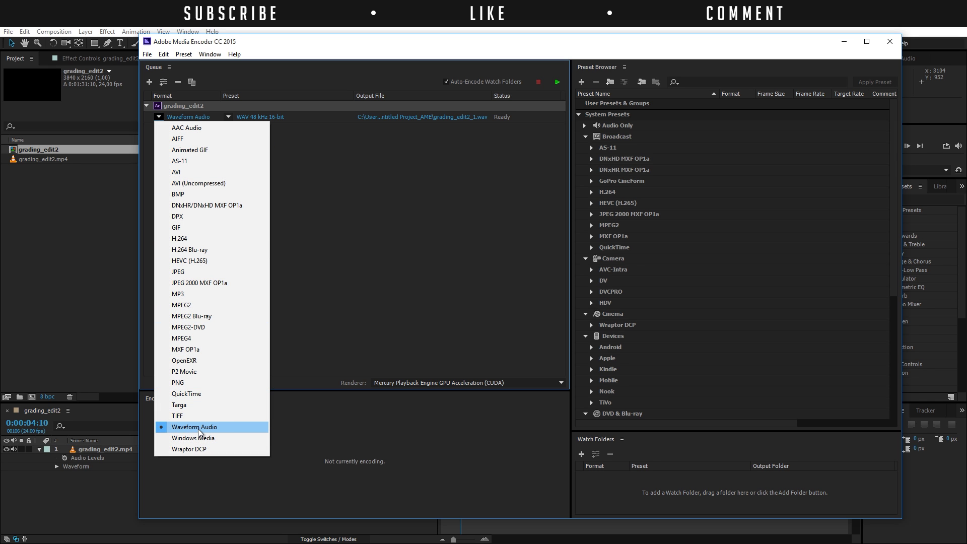
click(225, 430)
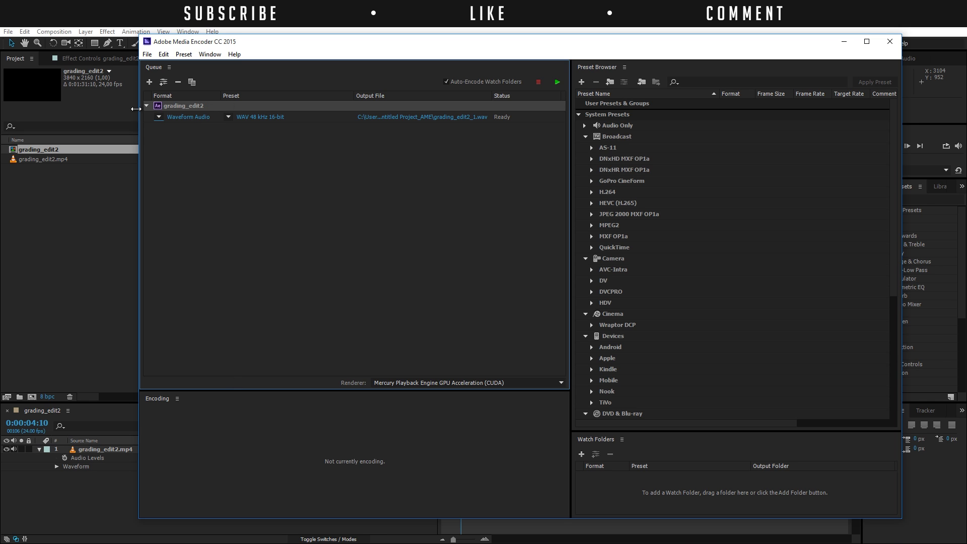
click(160, 117)
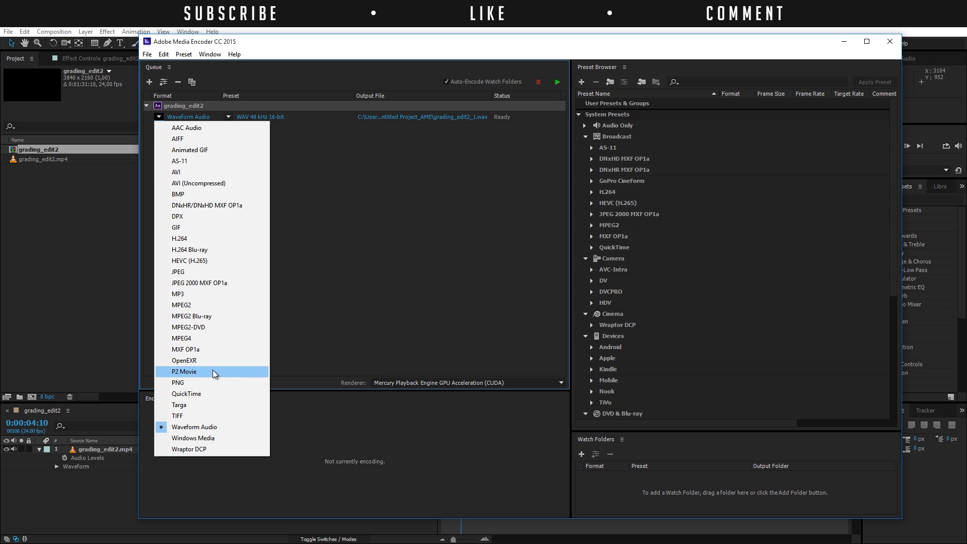
click(342, 287)
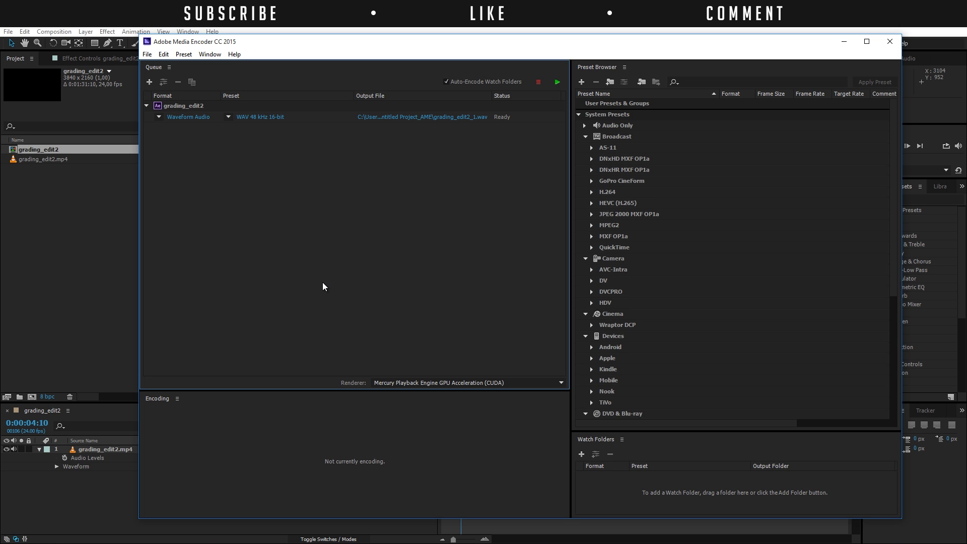
- Recheck the Format list, leaving the job on Waveform Audio, WAV 48 kHz 16-bit
click(158, 116)
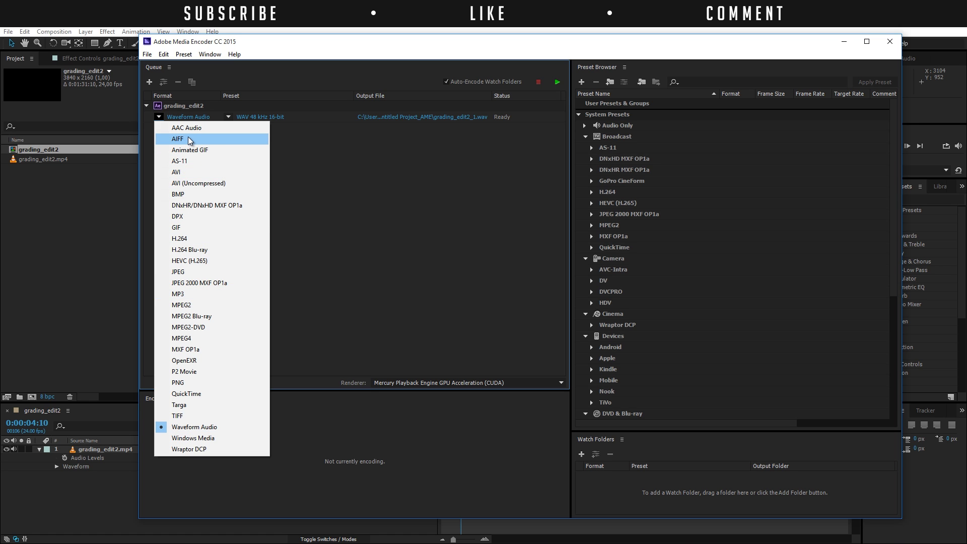
click(309, 146)
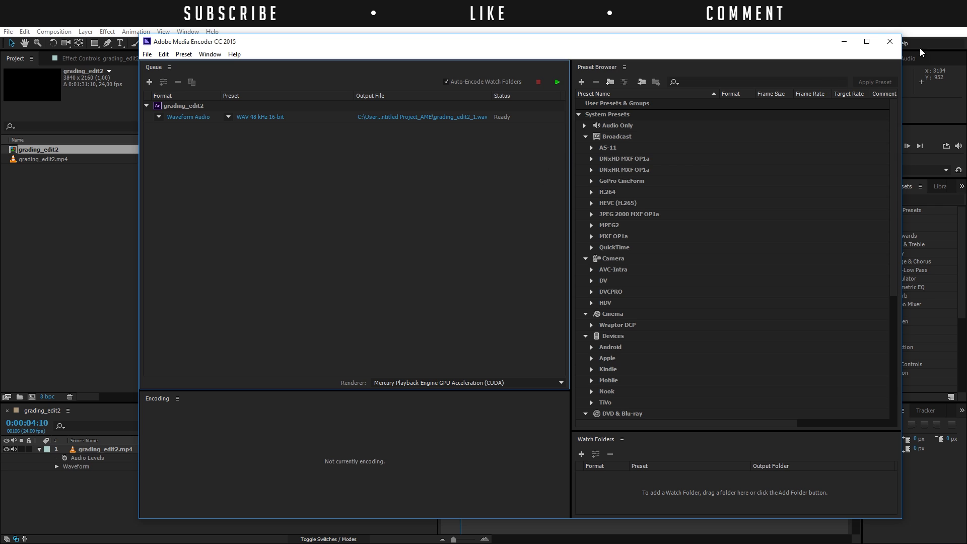
click(889, 41)
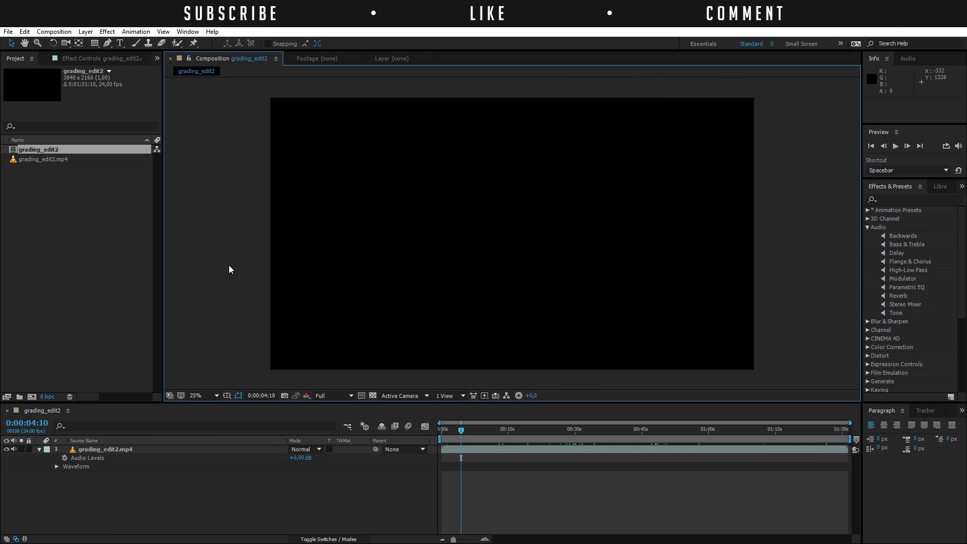
click(494, 431)
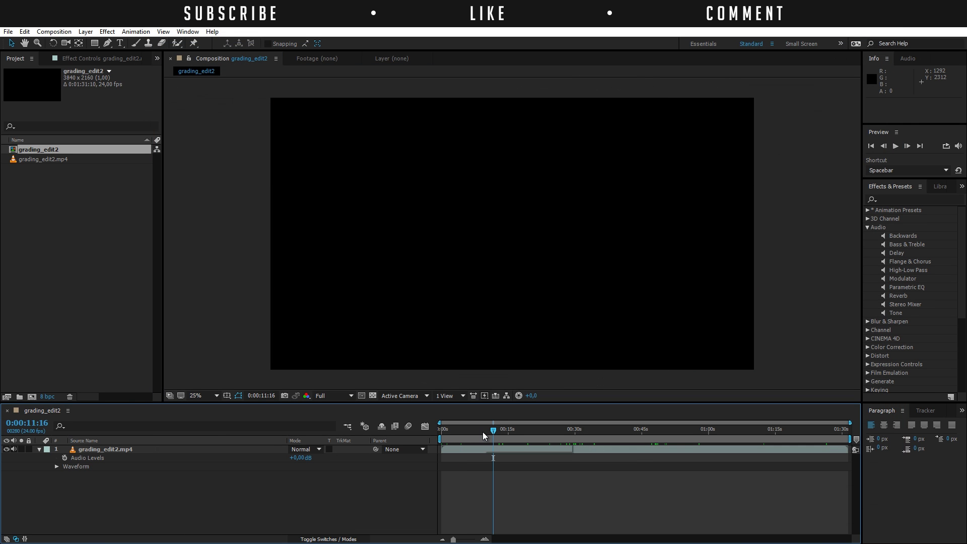